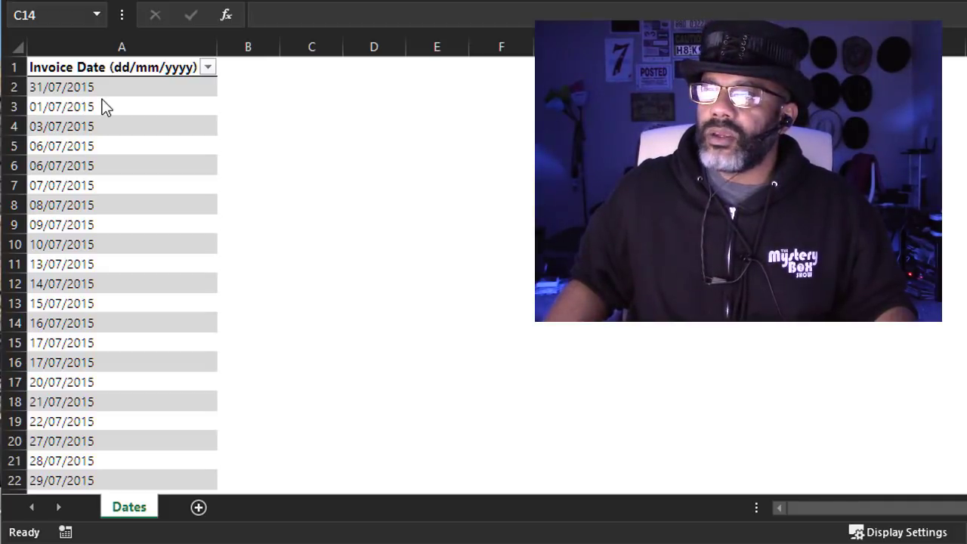
# Send the invoice date table to the Power Query Editor using Data > From Table/Range.
pyautogui.scroll(-20, 121, 272)
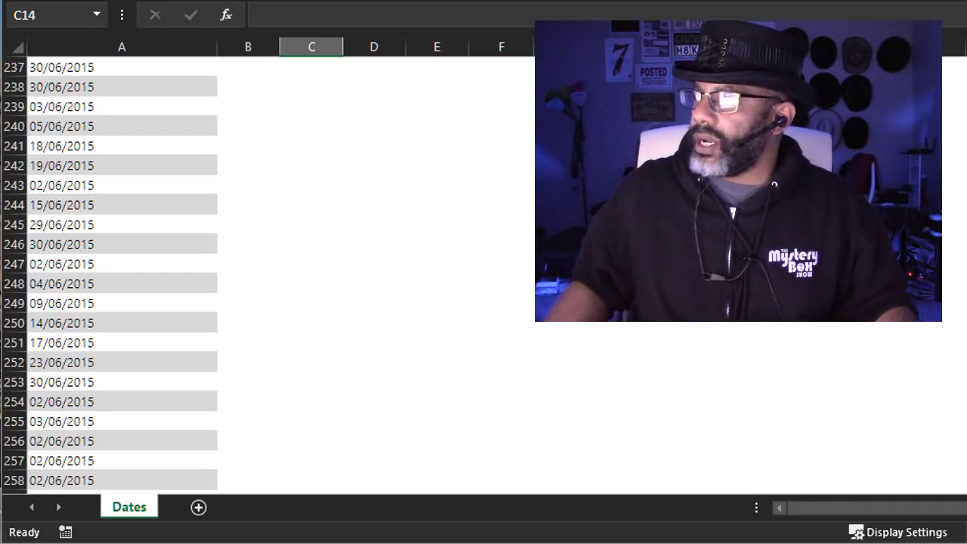
pyautogui.scroll(-20, 113, 276)
pyautogui.scroll(15, 113, 276)
pyautogui.scroll(12, 113, 276)
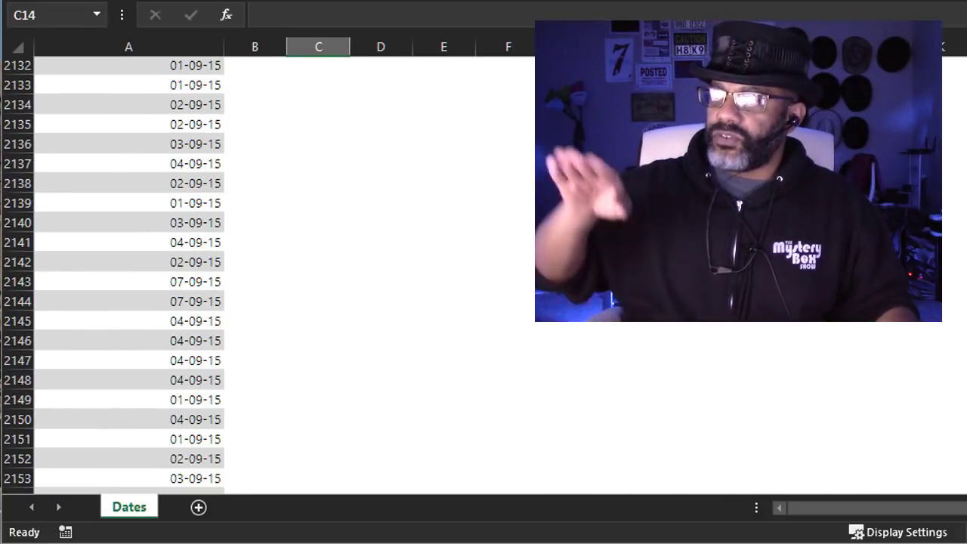
pyautogui.scroll(-20, 114, 276)
pyautogui.scroll(-20, 114, 276)
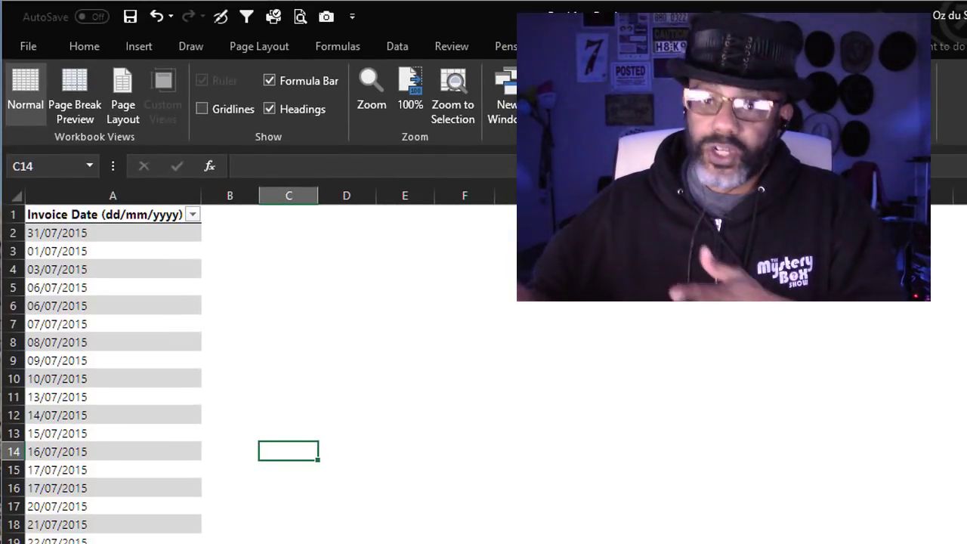
pyautogui.click(76, 269)
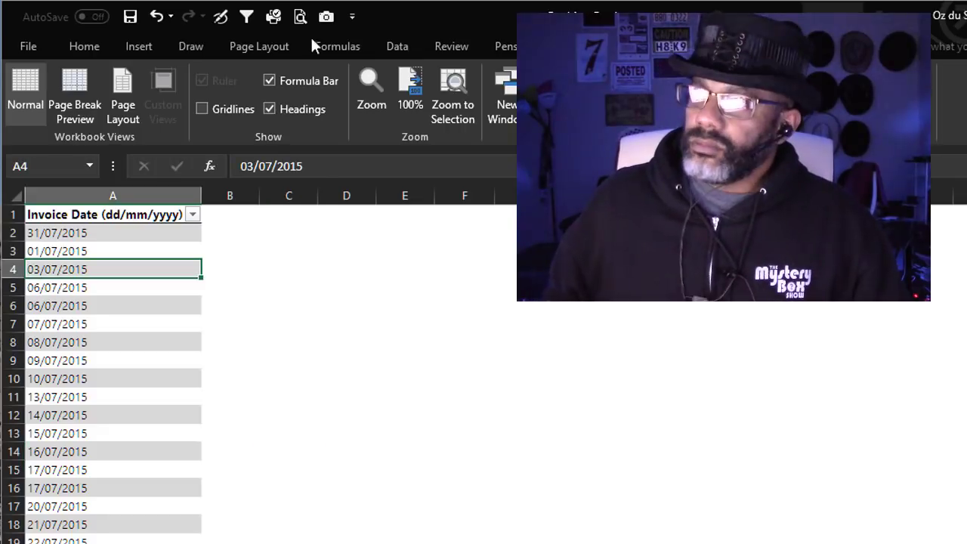
pyautogui.click(389, 48)
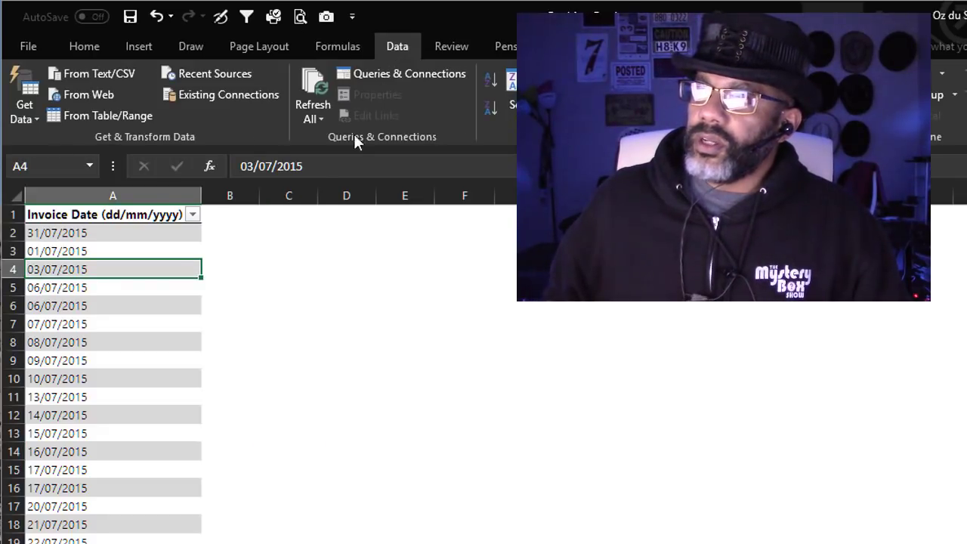
pyautogui.click(76, 117)
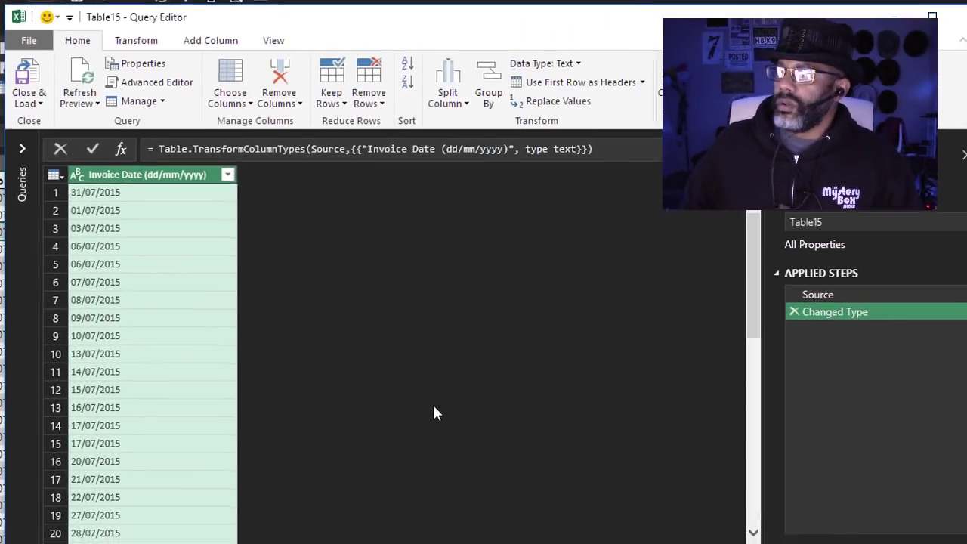
# Replace the Invoice Date column's type with Date and compare against the Source step's text dates.
pyautogui.click(74, 174)
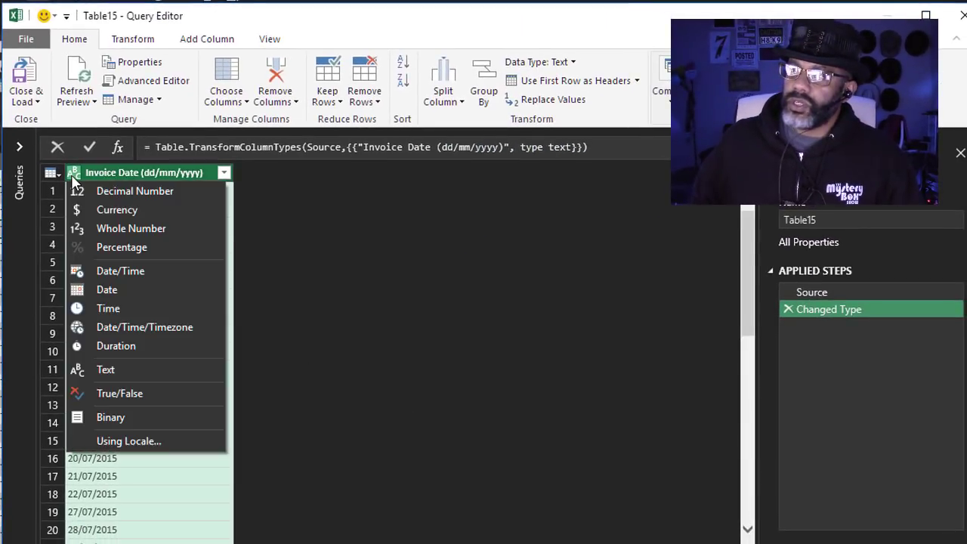
pyautogui.click(104, 289)
pyautogui.click(498, 346)
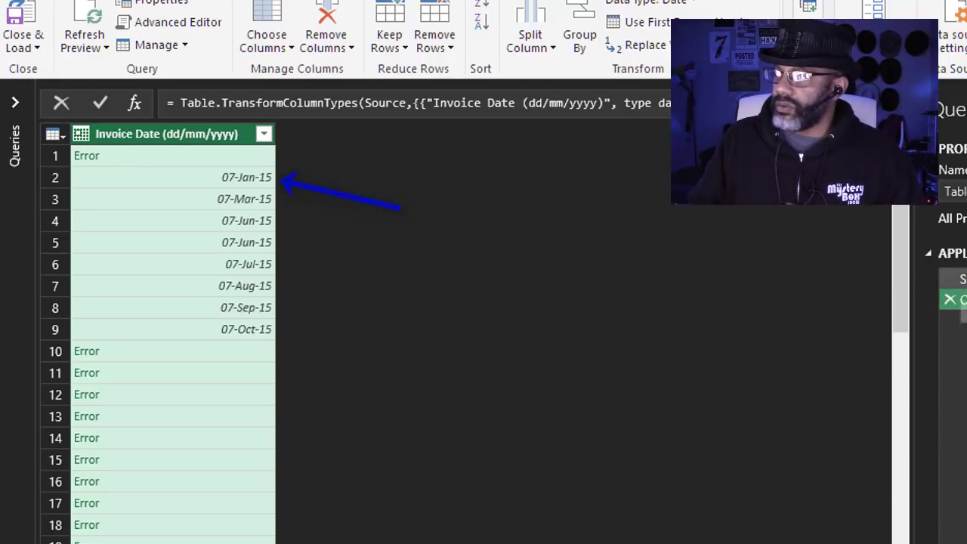
pyautogui.click(958, 279)
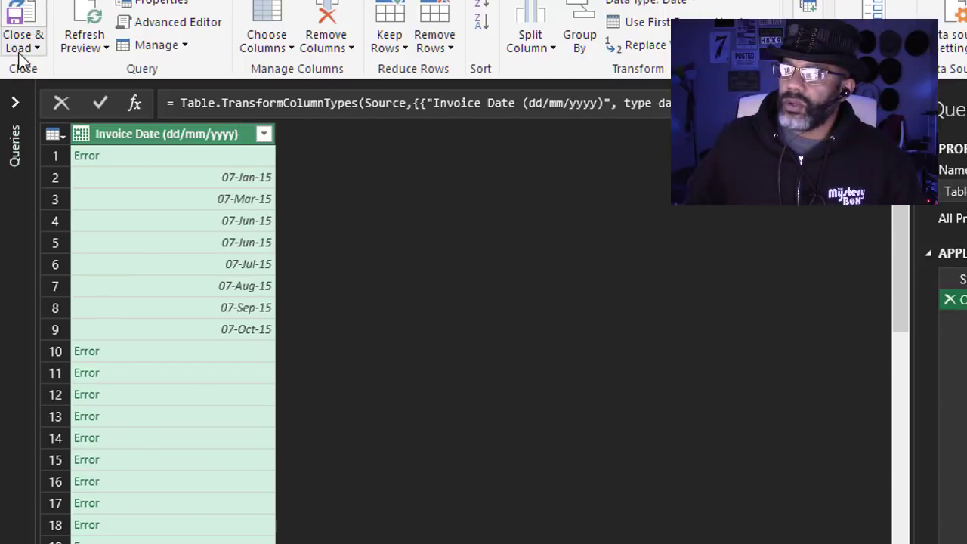
pyautogui.click(22, 47)
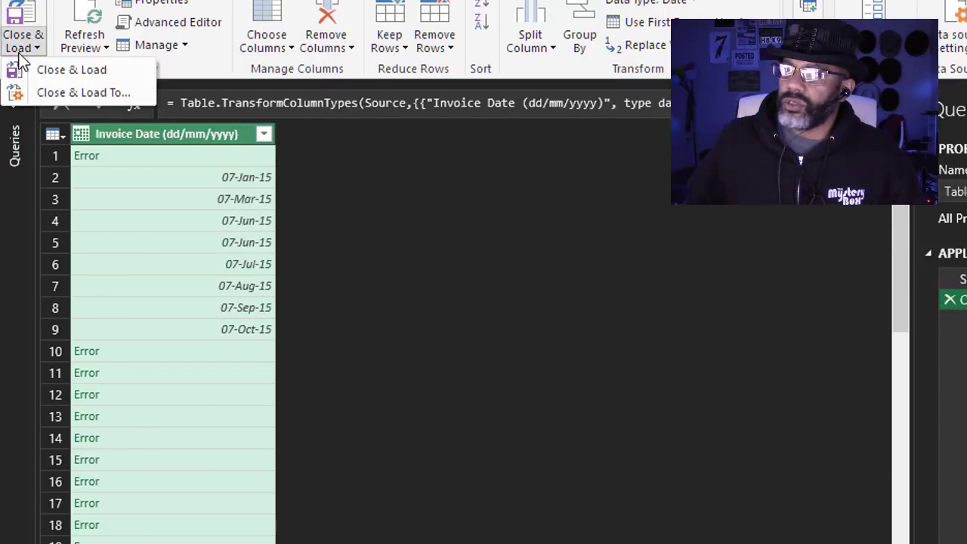
# Load the query results as a table on the existing worksheet at cell E1.
pyautogui.click(60, 96)
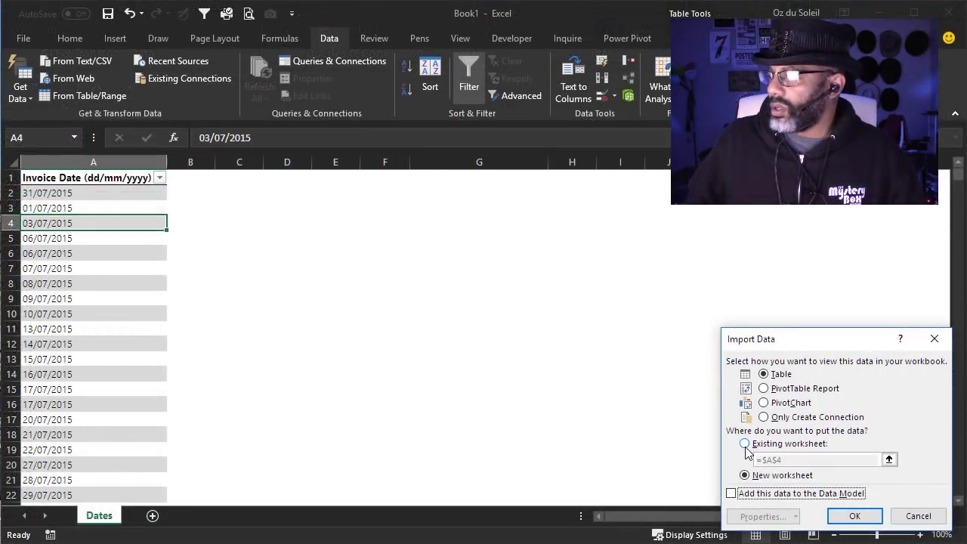
pyautogui.click(745, 445)
pyautogui.click(889, 459)
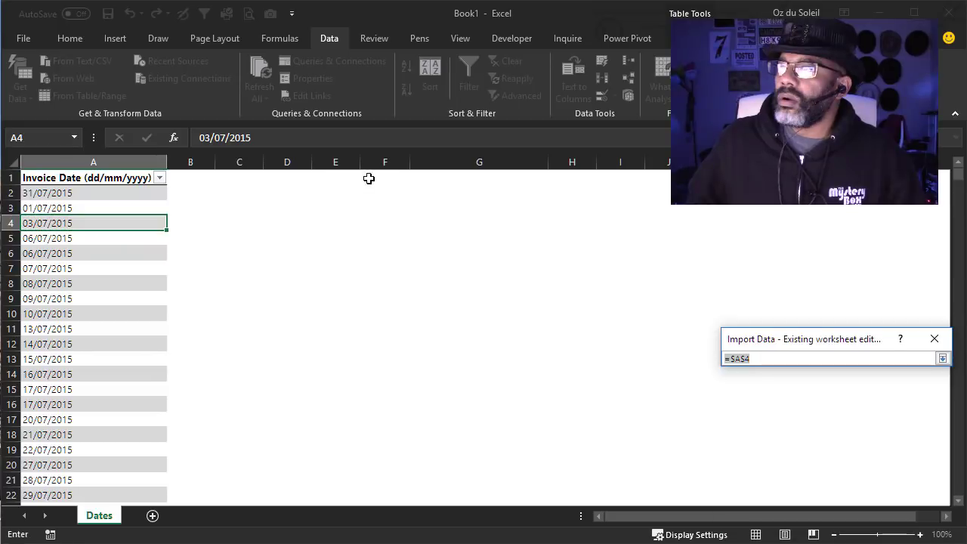
pyautogui.click(329, 174)
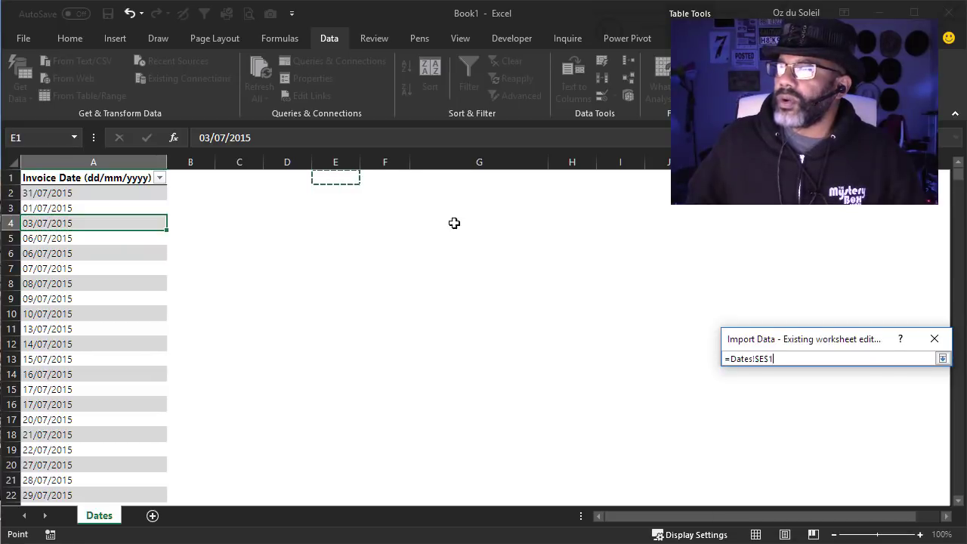
pyautogui.click(942, 359)
pyautogui.click(846, 515)
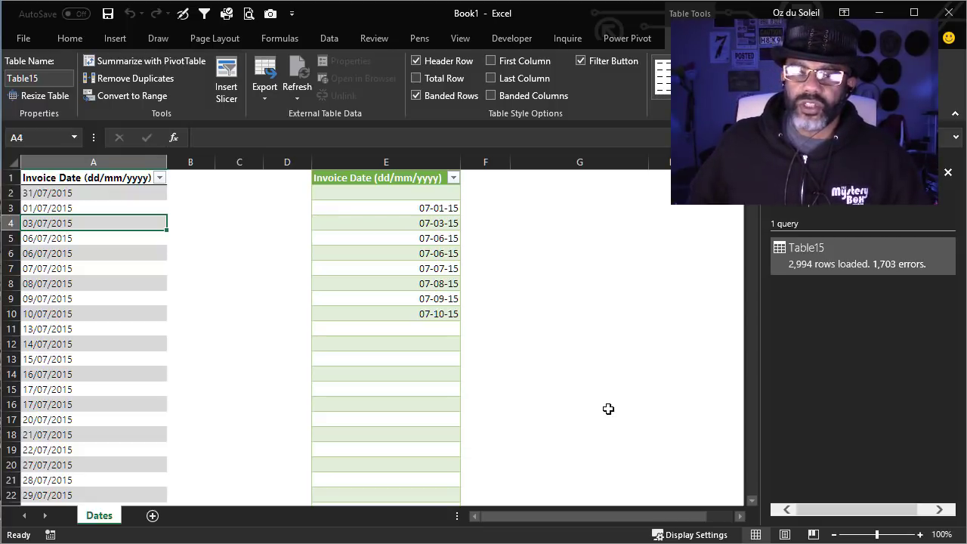
# Send the original column A date table into Power Query again as Table15 (2).
pyautogui.click(119, 271)
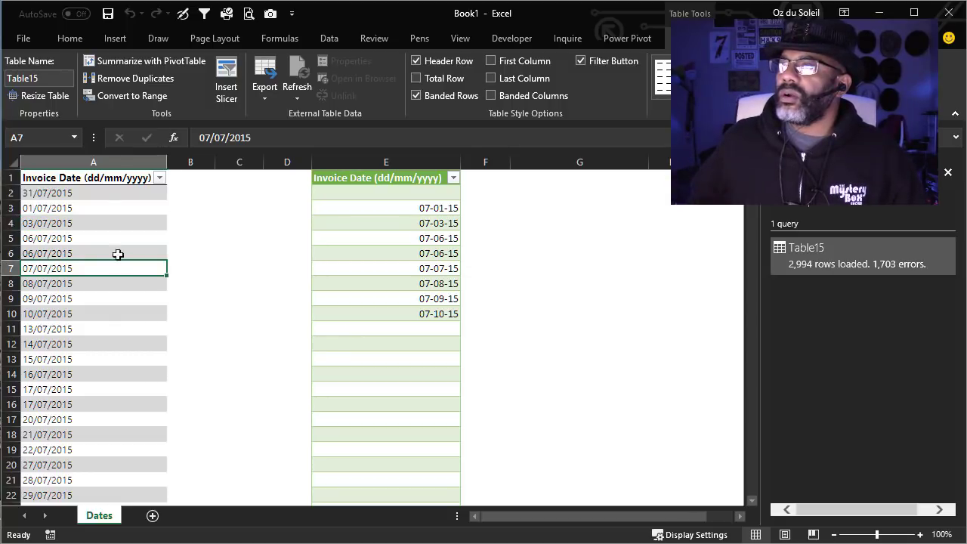
pyautogui.click(328, 40)
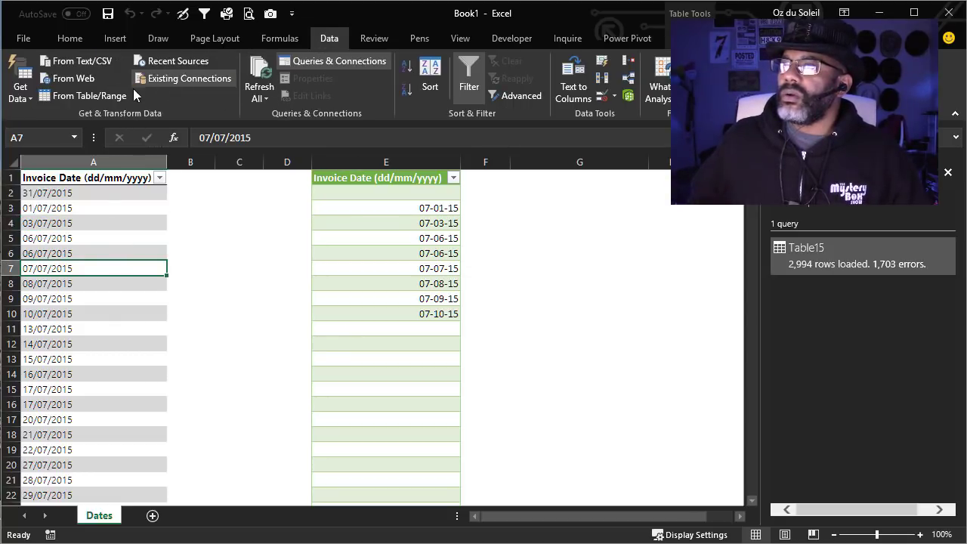
pyautogui.click(112, 93)
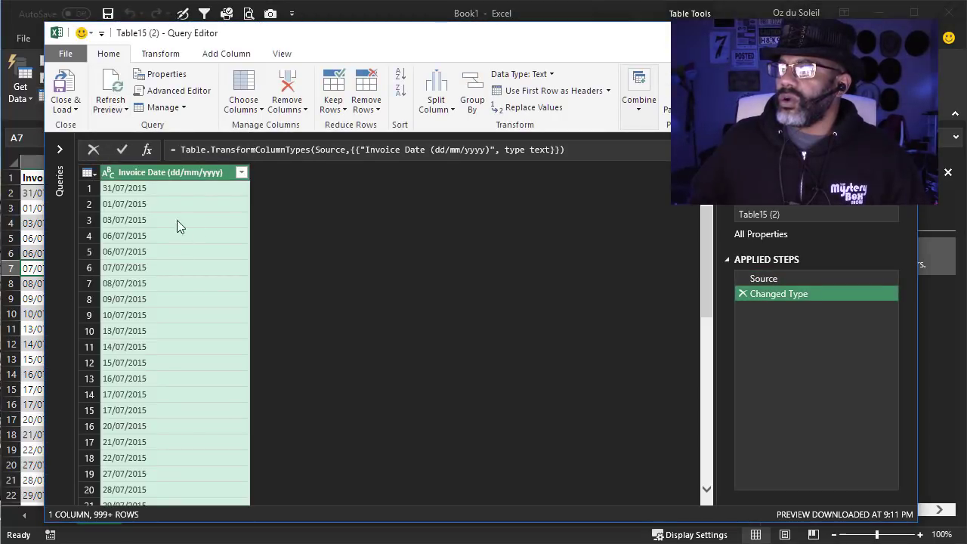
# Change the Invoice Date column type to Date using the English (Europe) locale.
pyautogui.click(108, 173)
pyautogui.click(155, 411)
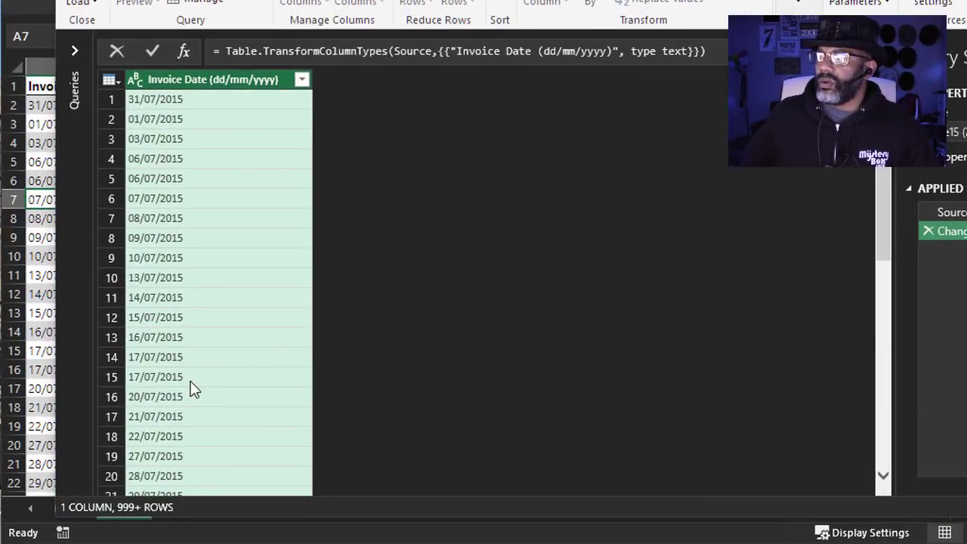
pyautogui.click(425, 204)
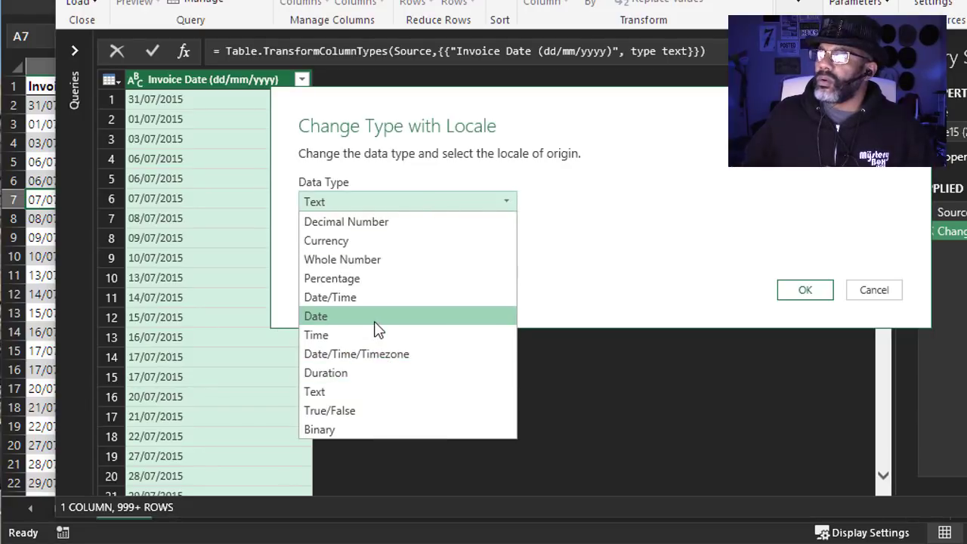
pyautogui.click(375, 317)
pyautogui.click(387, 243)
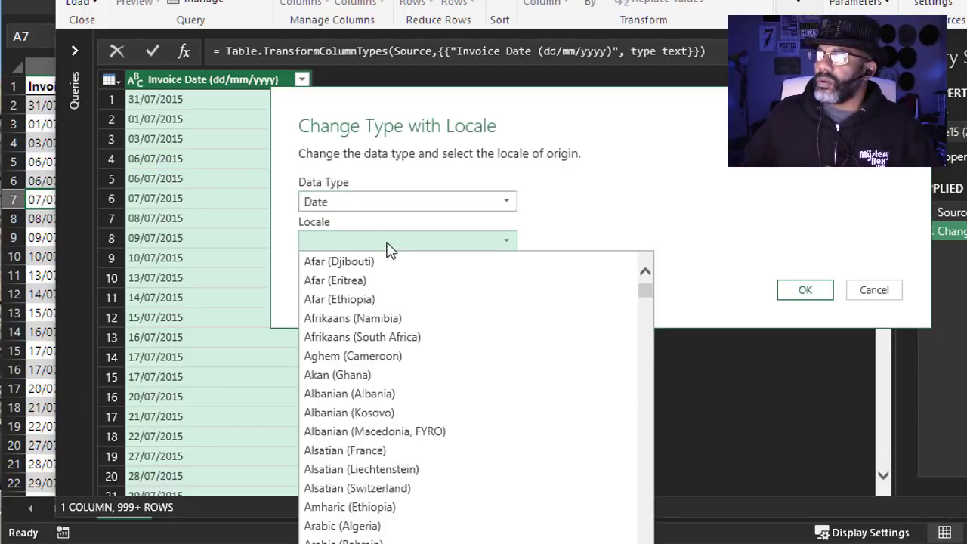
pyautogui.moveTo(643, 296); pyautogui.dragTo(649, 365)
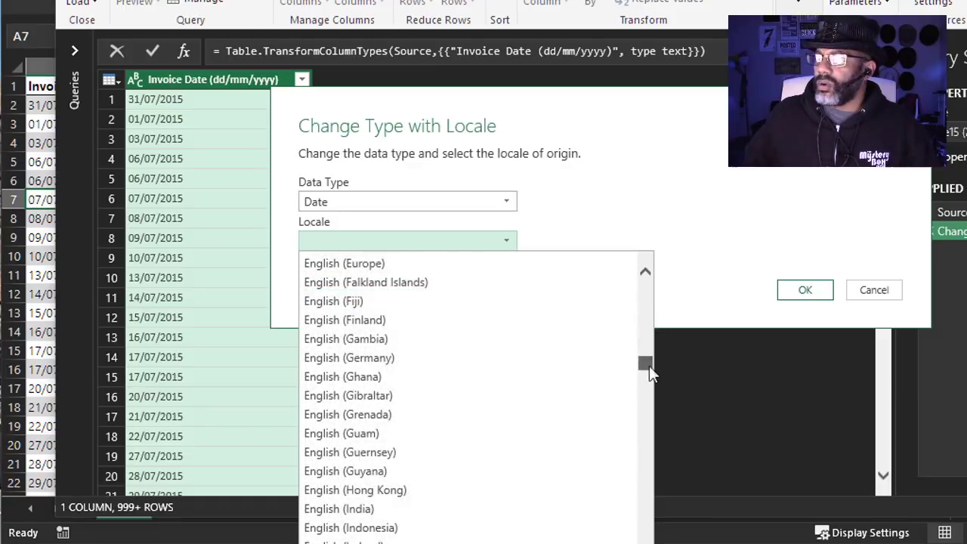
pyautogui.click(364, 264)
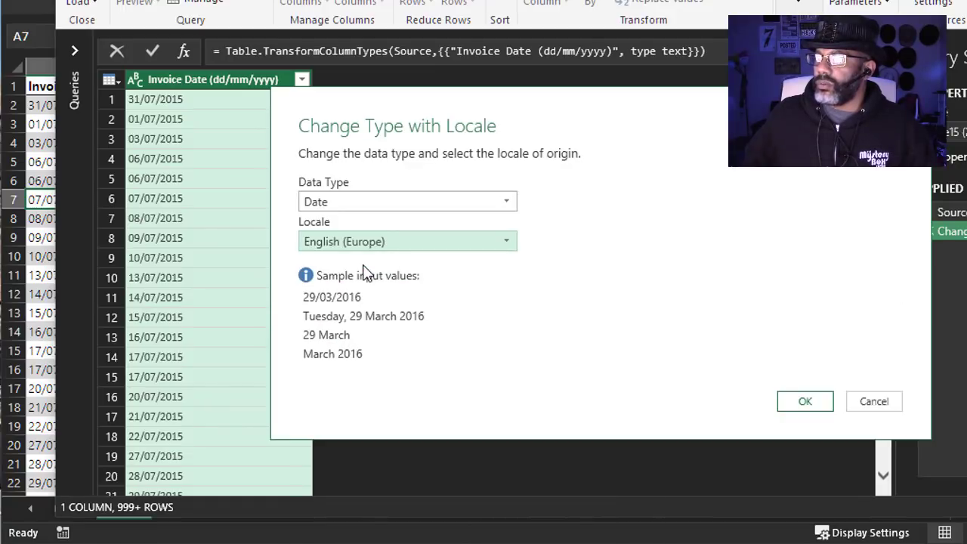
pyautogui.click(804, 401)
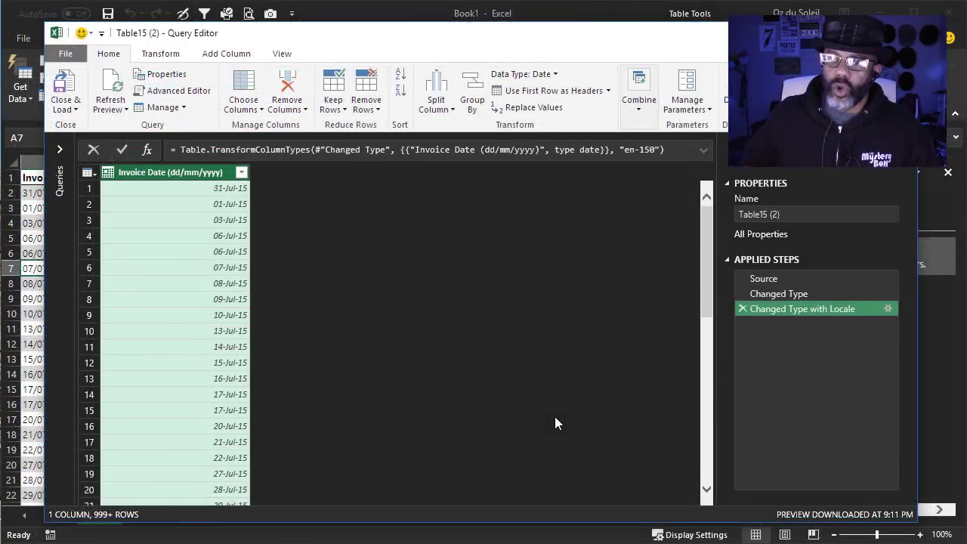
pyautogui.click(65, 107)
# Load Table15 (2) onto the existing Dates sheet starting at cell C1.
pyautogui.click(88, 143)
pyautogui.click(745, 444)
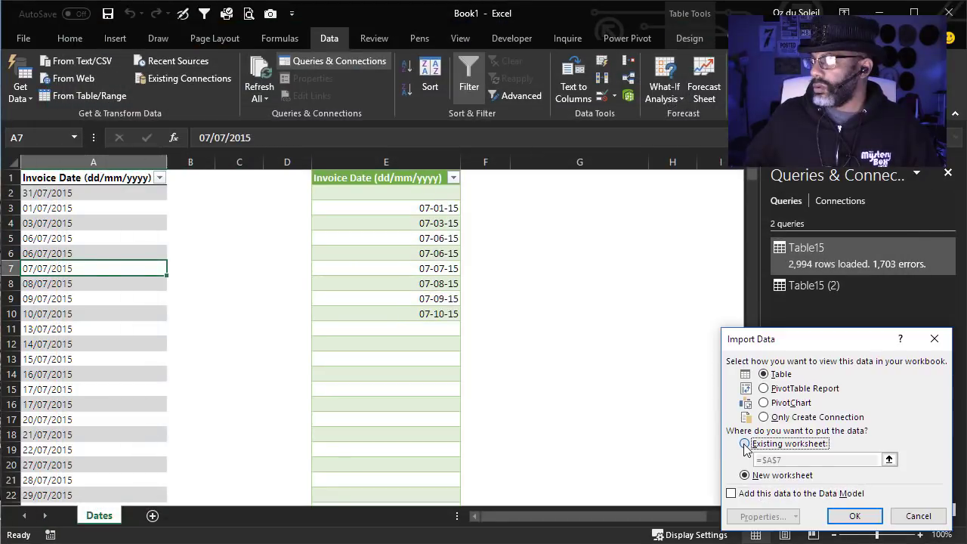
pyautogui.click(889, 461)
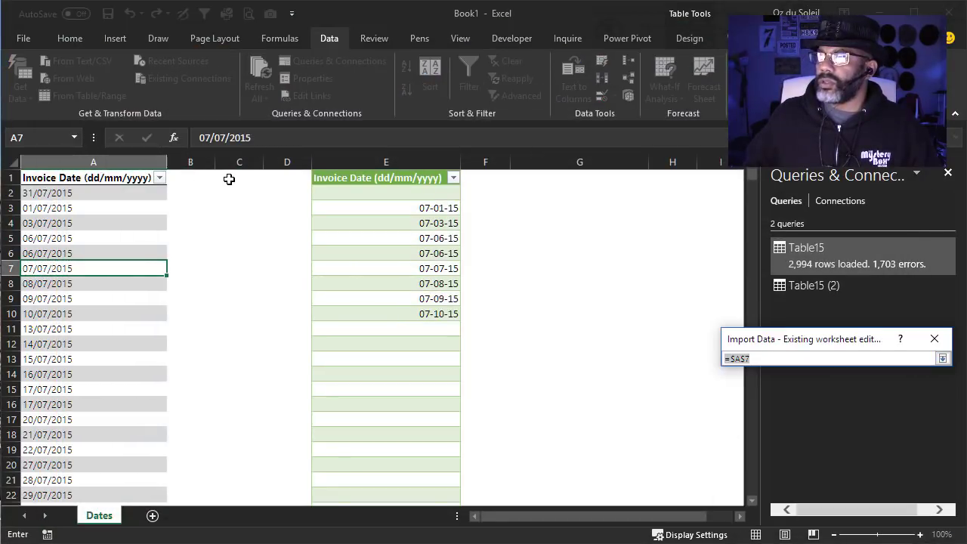
pyautogui.click(229, 179)
pyautogui.click(941, 359)
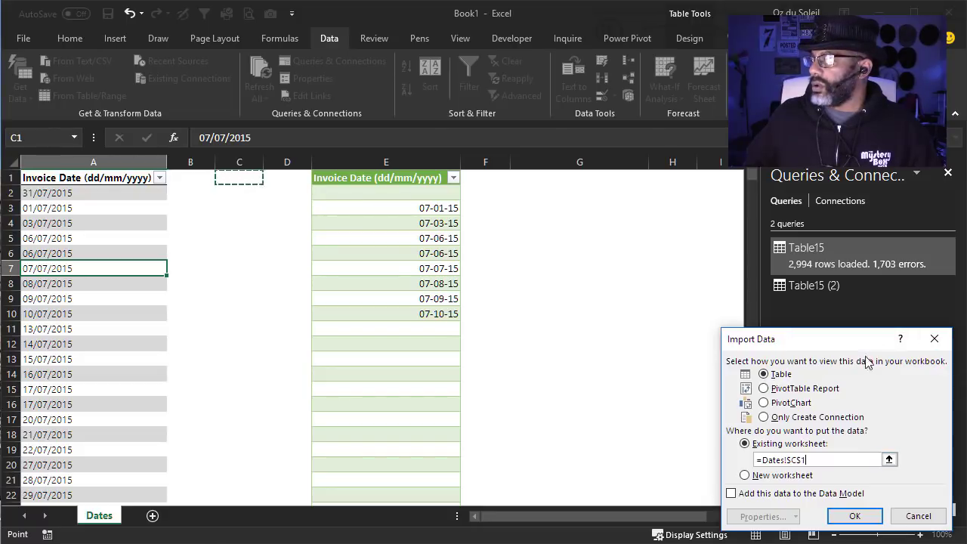
pyautogui.click(855, 516)
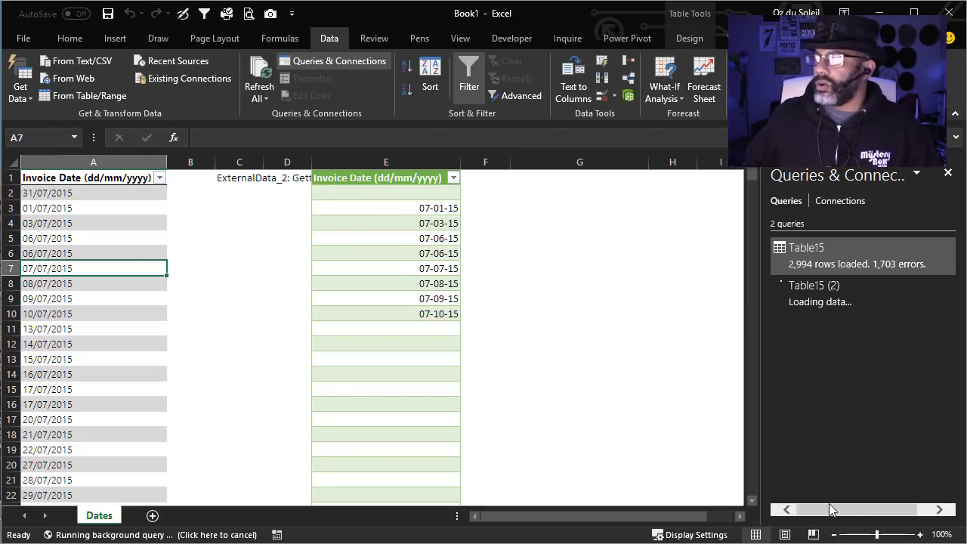
pyautogui.click(470, 151)
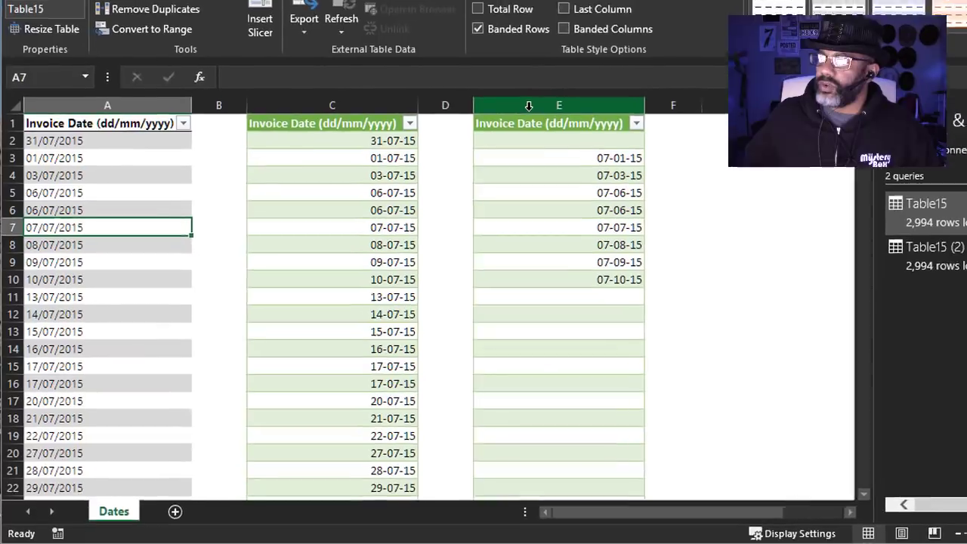
# Hide column E and scroll through the converted dates in column C.
pyautogui.rightClick(471, 149)
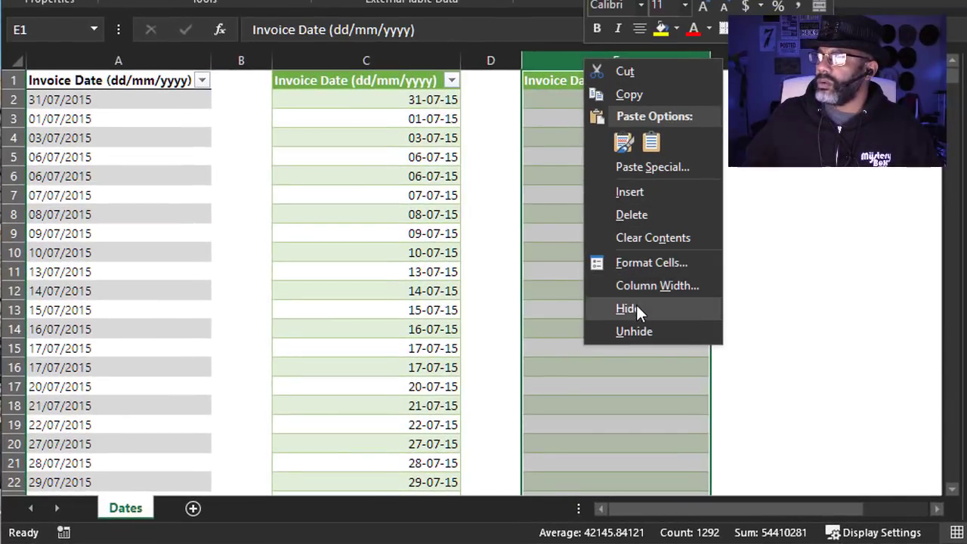
pyautogui.click(636, 308)
pyautogui.click(389, 266)
pyautogui.scroll(-11, 387, 269)
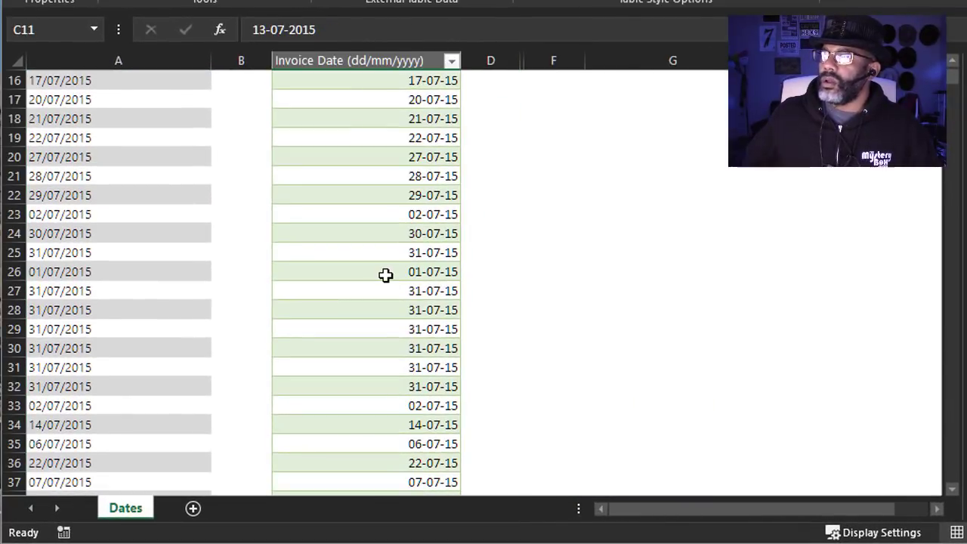
pyautogui.scroll(-20, 385, 275)
pyautogui.scroll(9, 386, 275)
pyautogui.scroll(2, 388, 274)
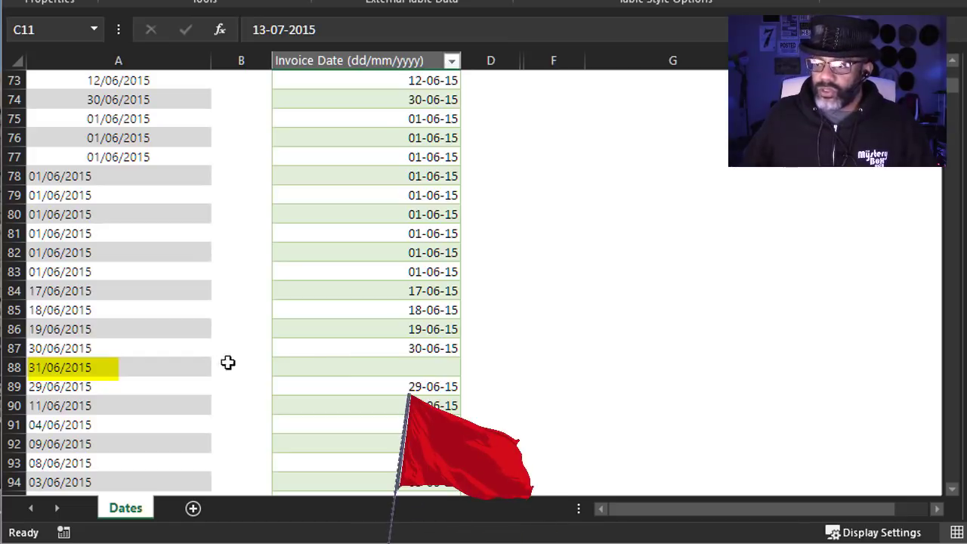
# Filter column C to (Blanks) only, exposing invalid originals like 31/06/2015 in A88.
pyautogui.click(177, 367)
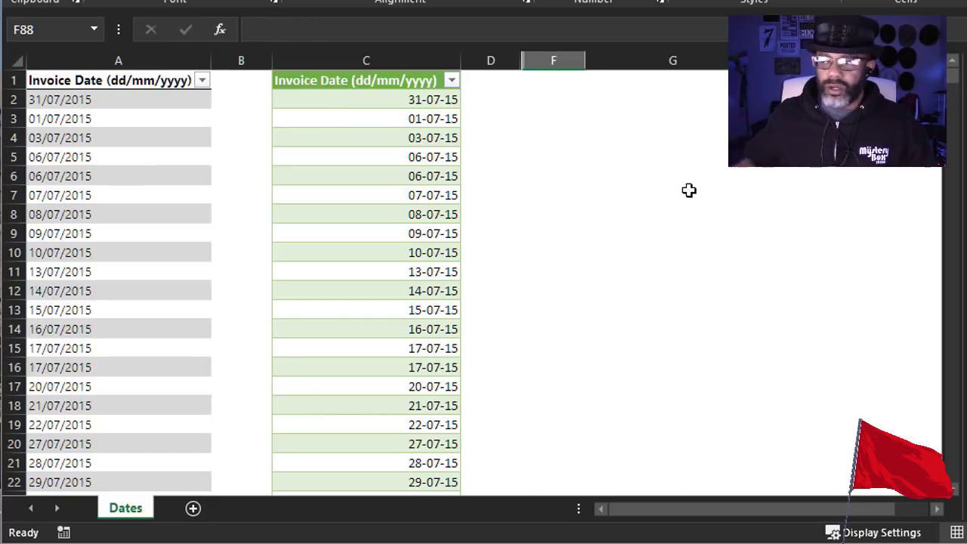
pyautogui.click(452, 81)
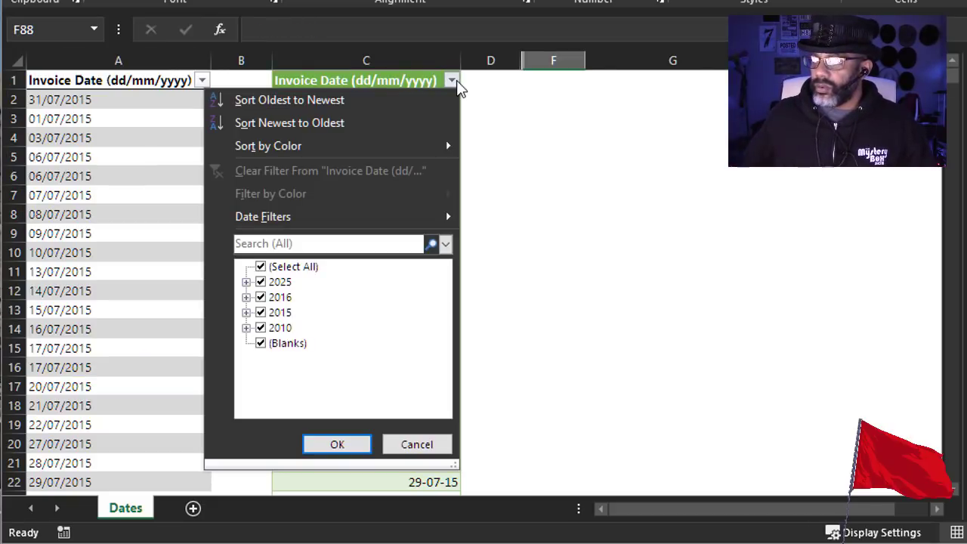
pyautogui.click(260, 266)
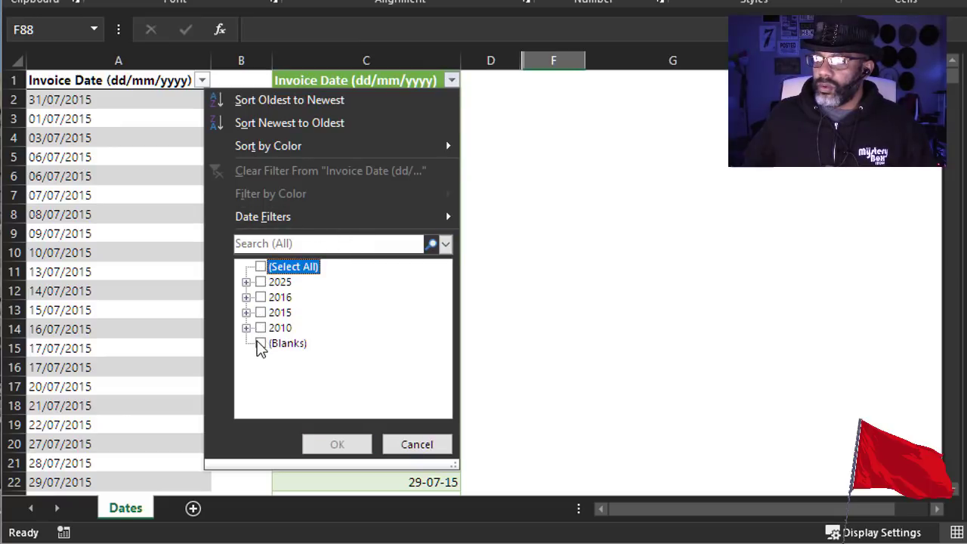
pyautogui.click(260, 345)
pyautogui.click(337, 445)
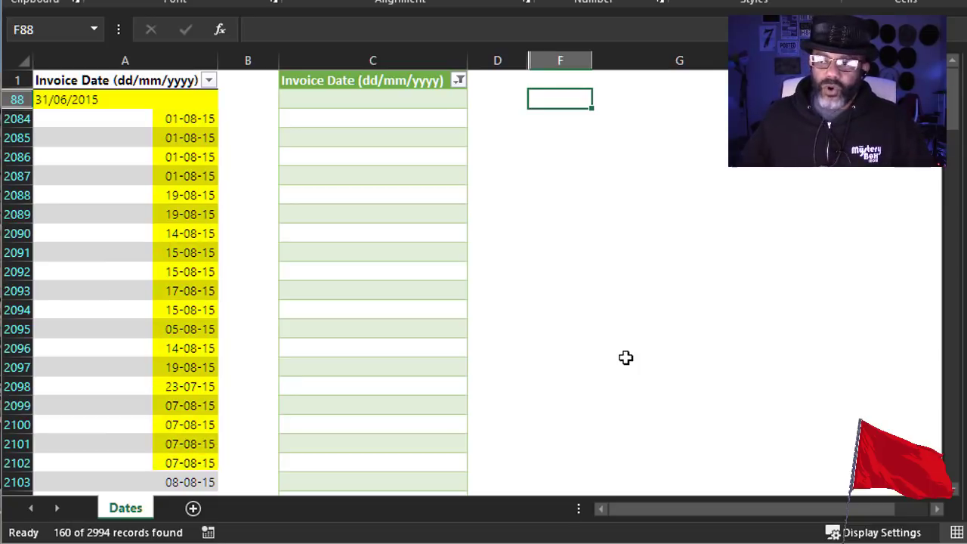
pyautogui.scroll(-20, 626, 357)
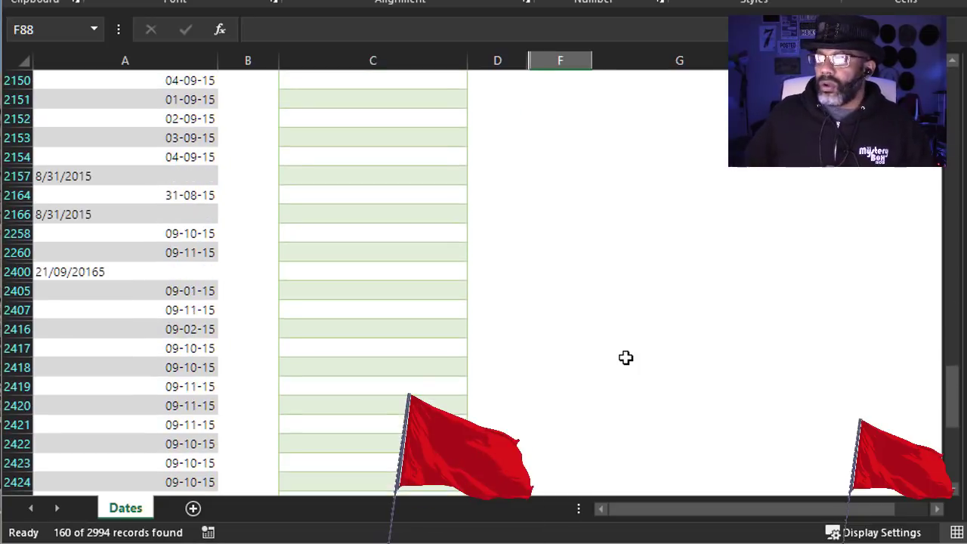